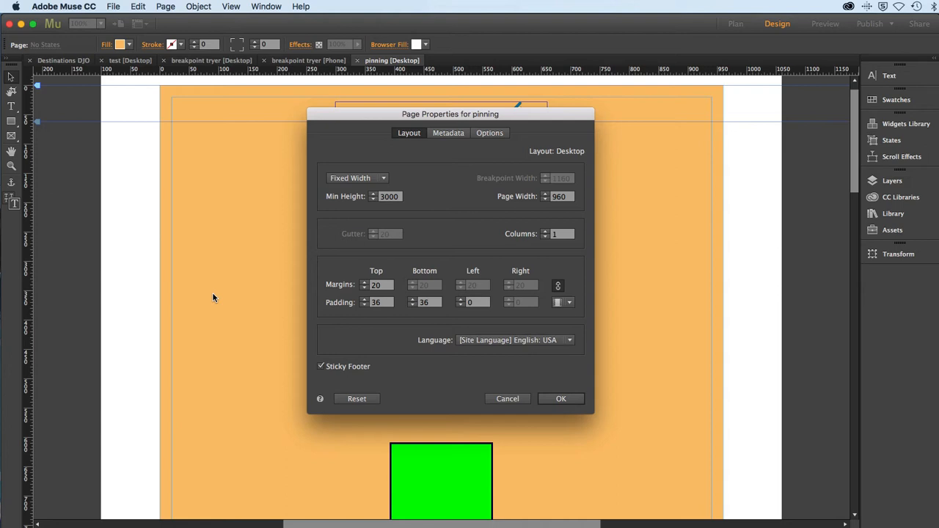
Keep the page layout at Fixed Width and confirm the page properties.
click(382, 182)
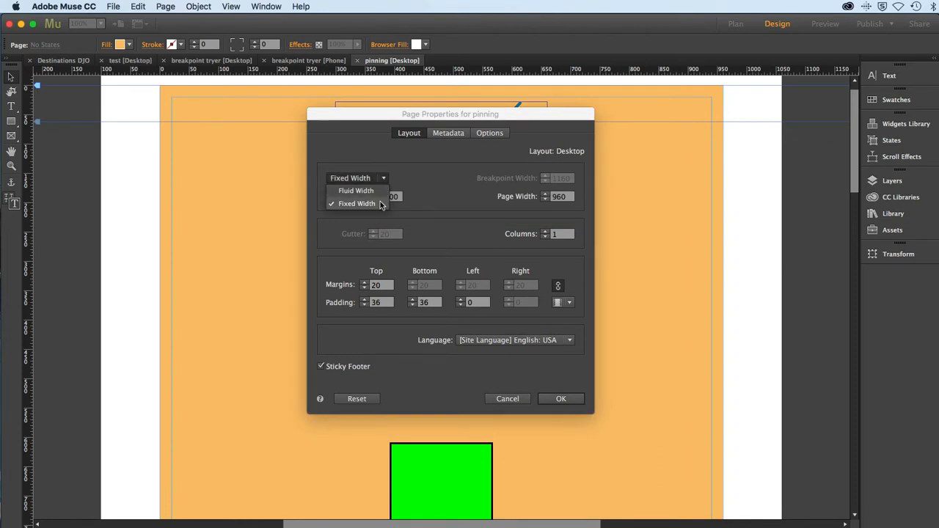
click(380, 202)
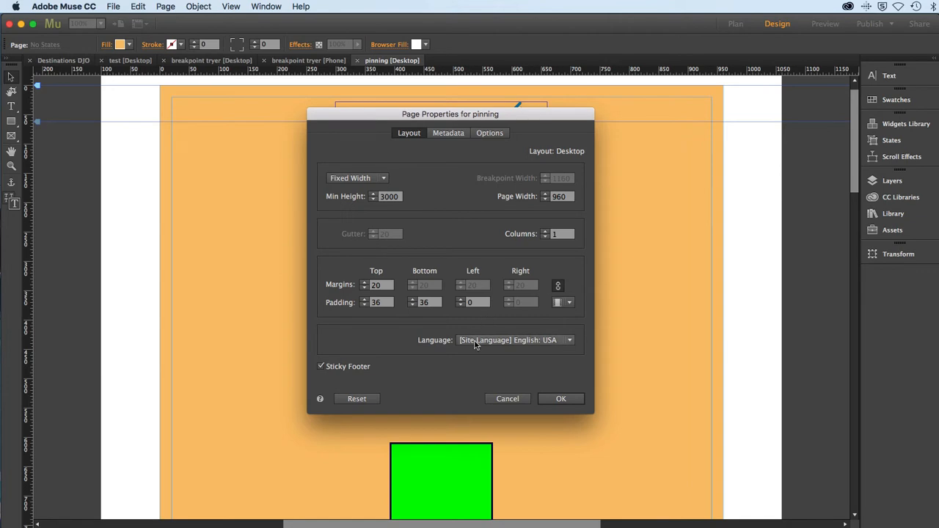
click(544, 402)
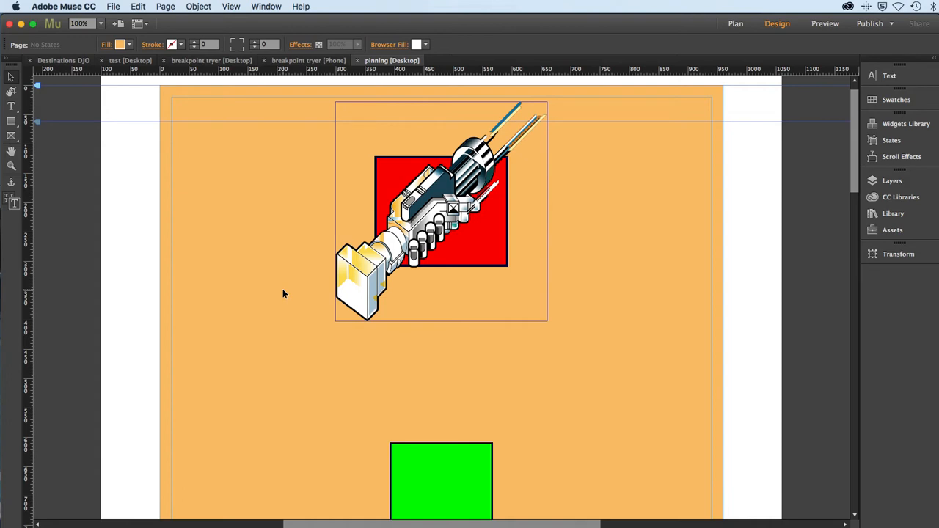
Preview the page in the browser and resize the window wider and narrower to examine the unpinned image, returning to Adobe Muse.
click(114, 6)
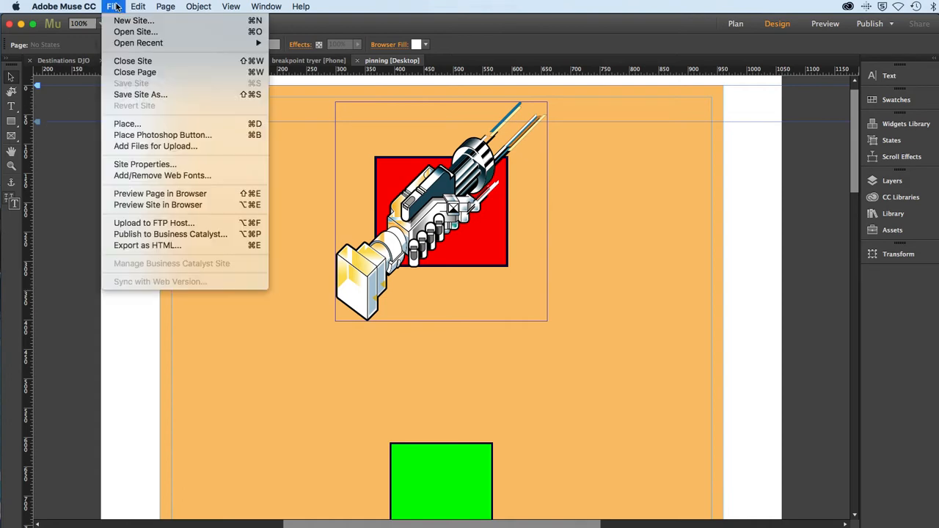
click(141, 194)
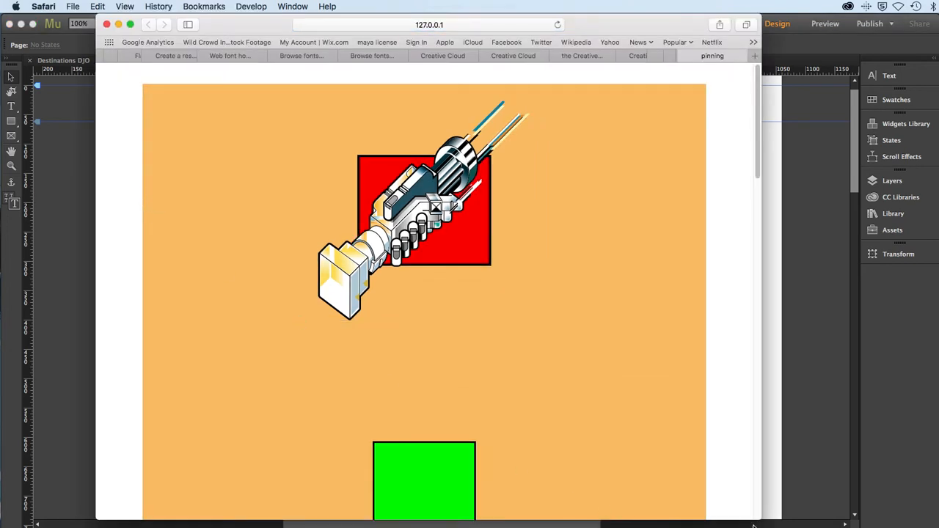
drag(742, 518, 906, 525)
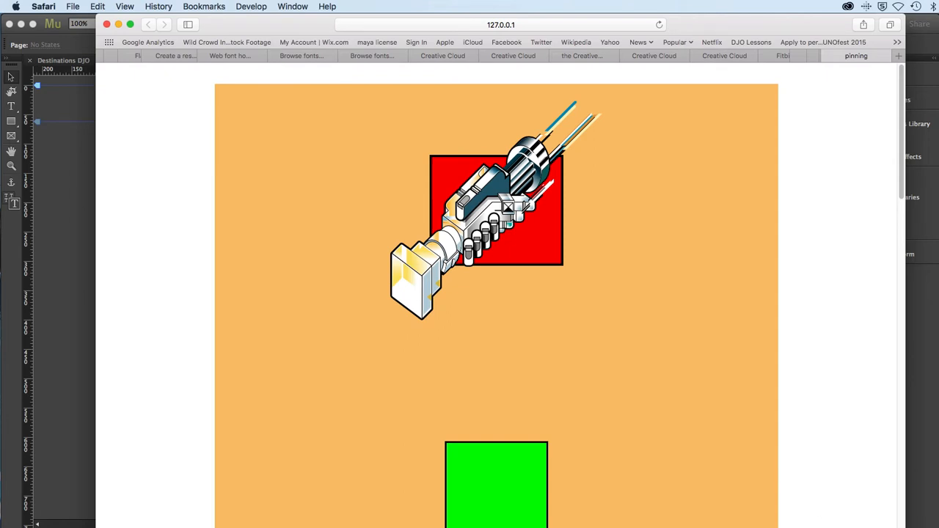
drag(906, 525, 842, 526)
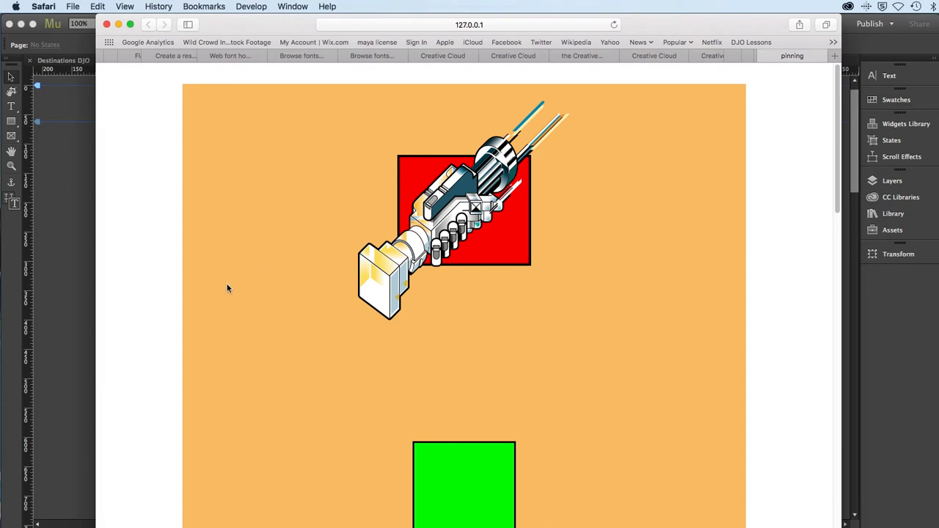
key(super+Tab)
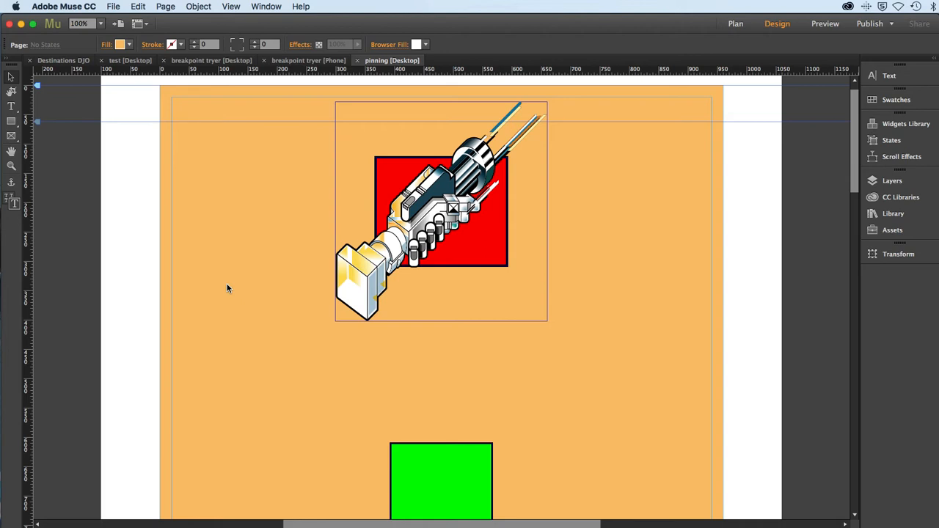
Pin the weapon image to the browser's top-left position and preview the page in the browser at a smaller window size.
click(367, 268)
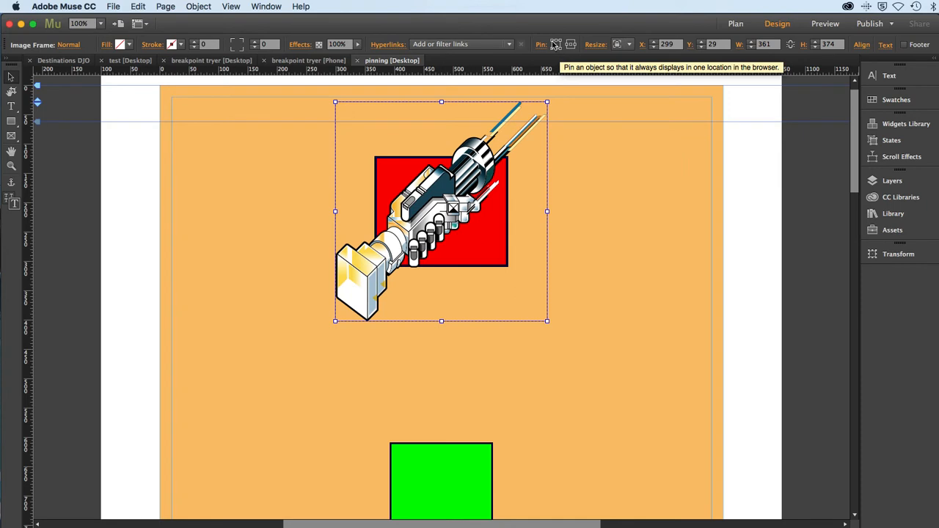
click(554, 43)
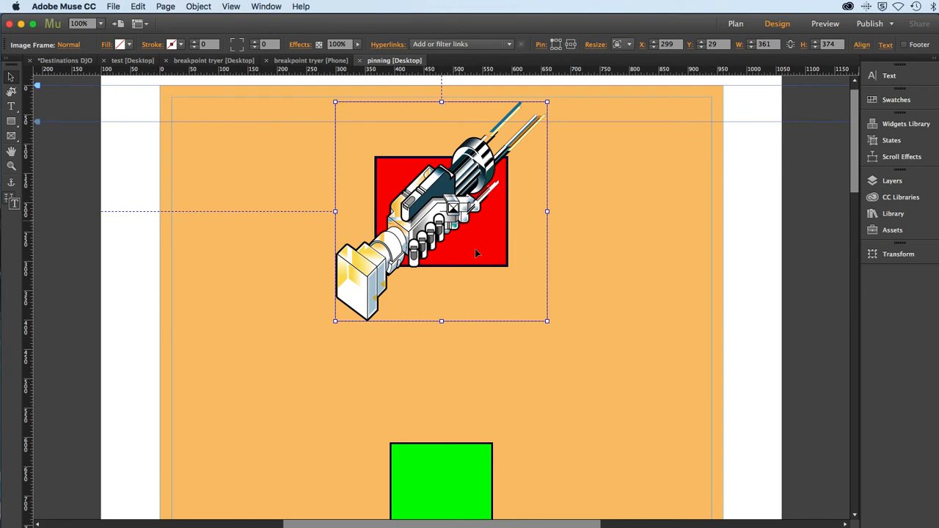
click(115, 6)
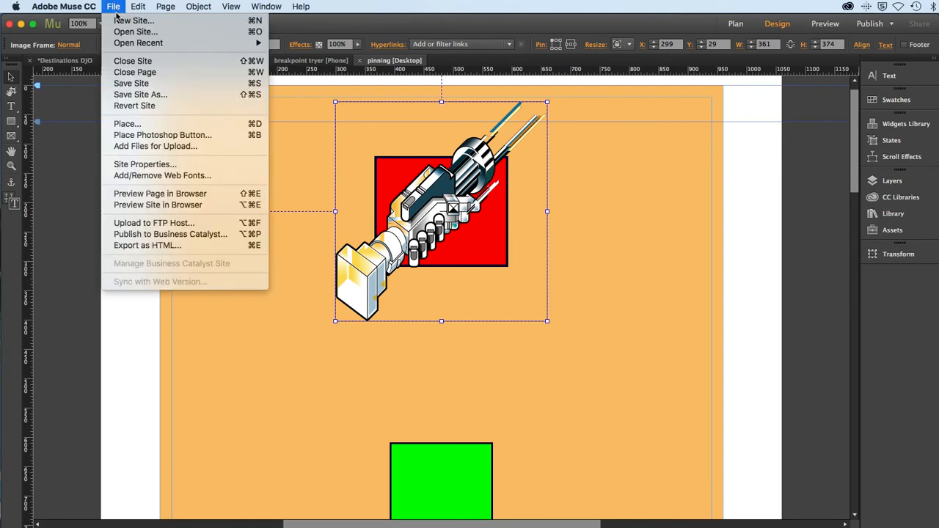
click(128, 194)
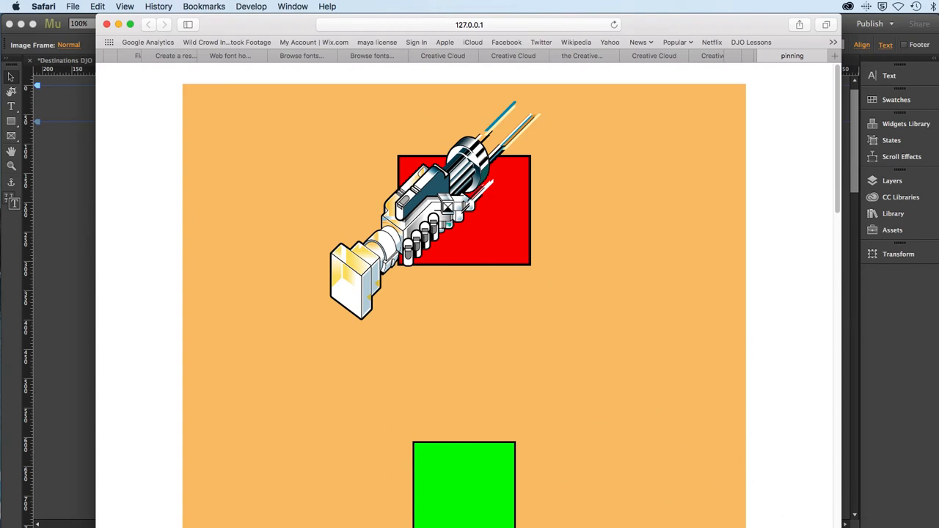
drag(844, 526, 815, 498)
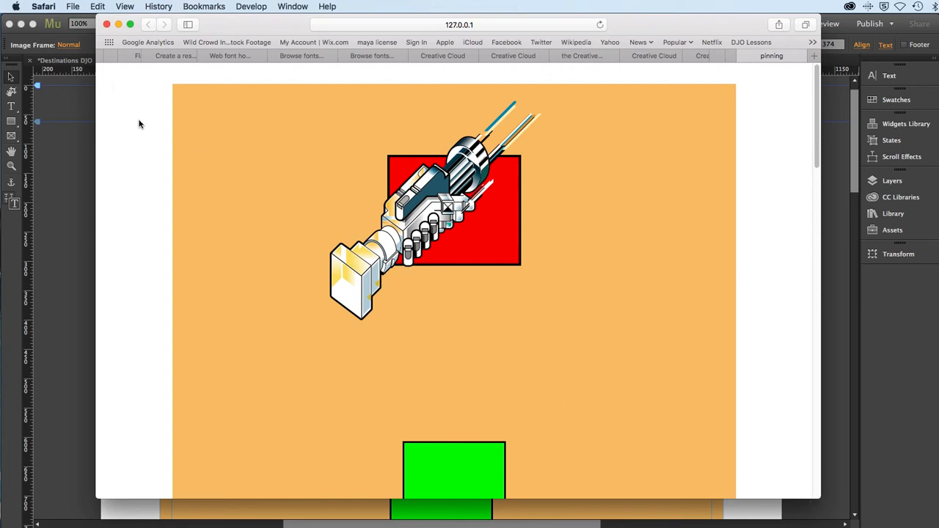
Back in Adobe Muse, pin the weapon image to the top-center position and test it in a browser preview at different window widths.
key(super+Tab)
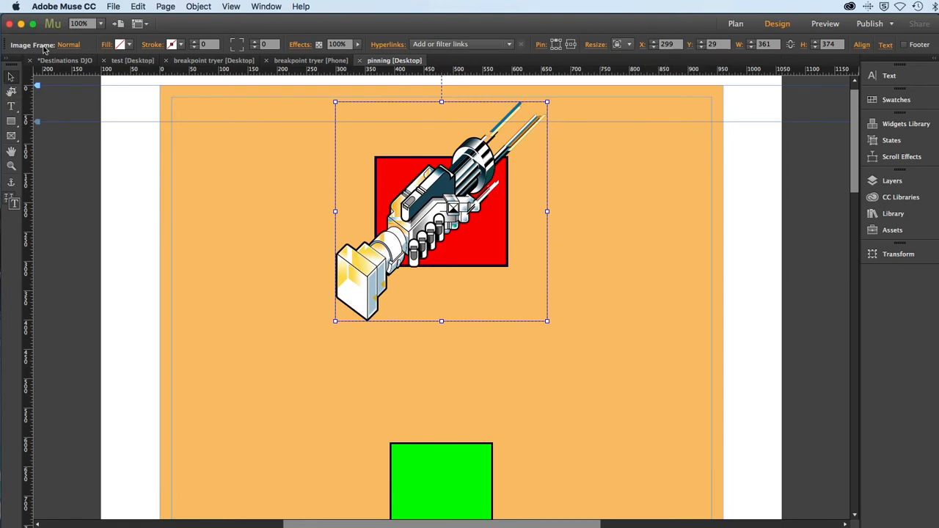
click(111, 7)
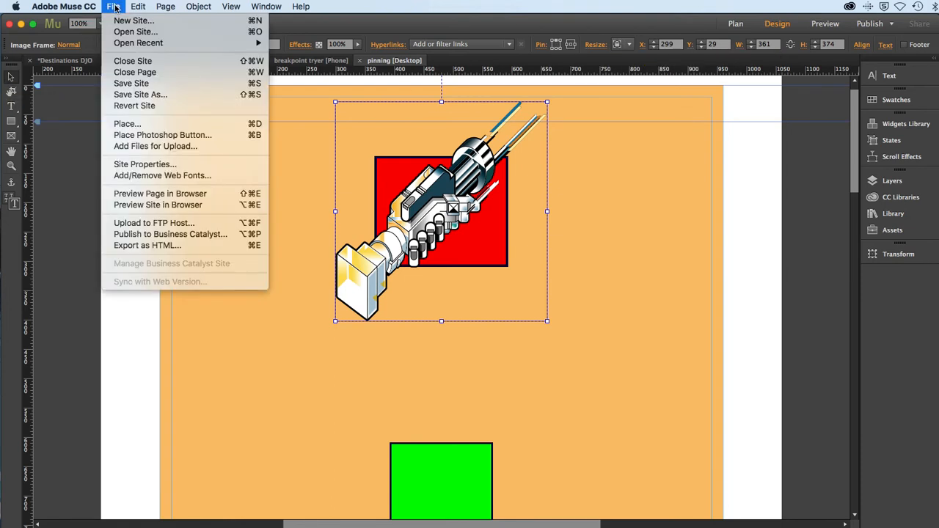
click(124, 196)
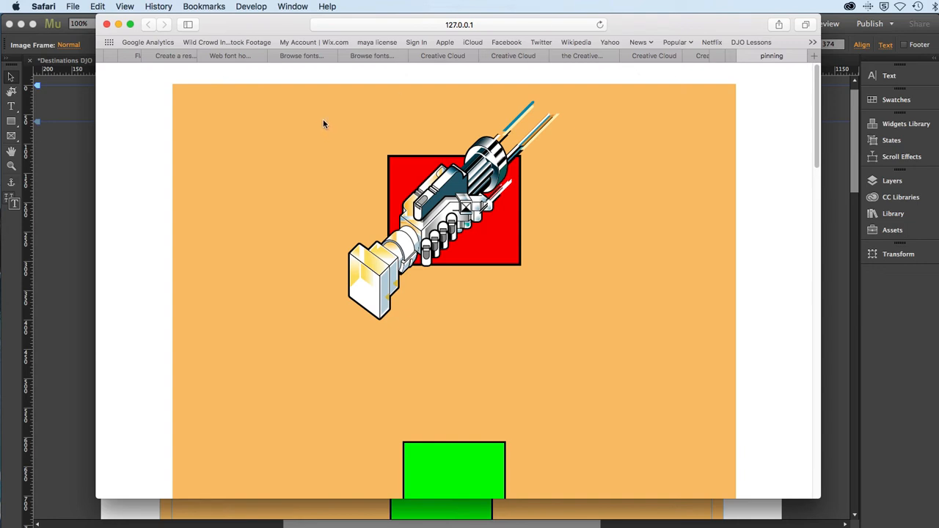
drag(819, 497, 659, 495)
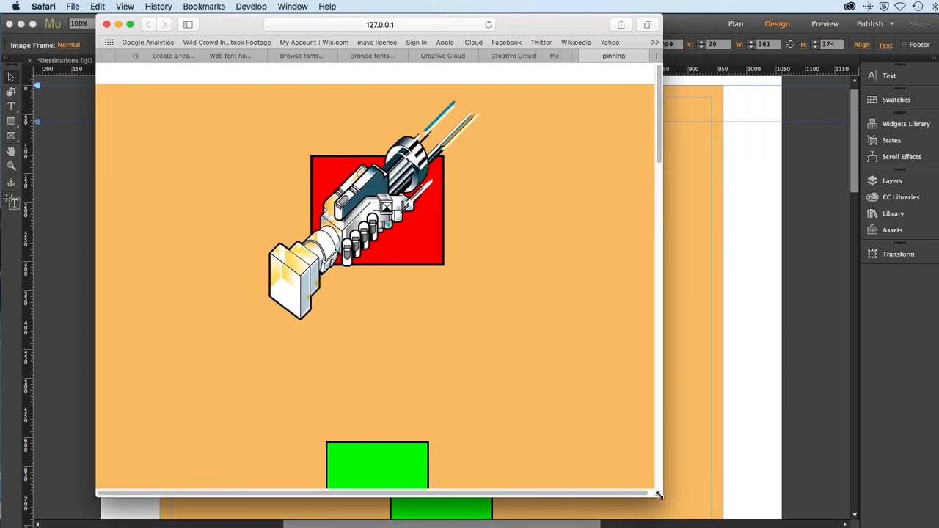
drag(658, 495, 720, 525)
click(750, 453)
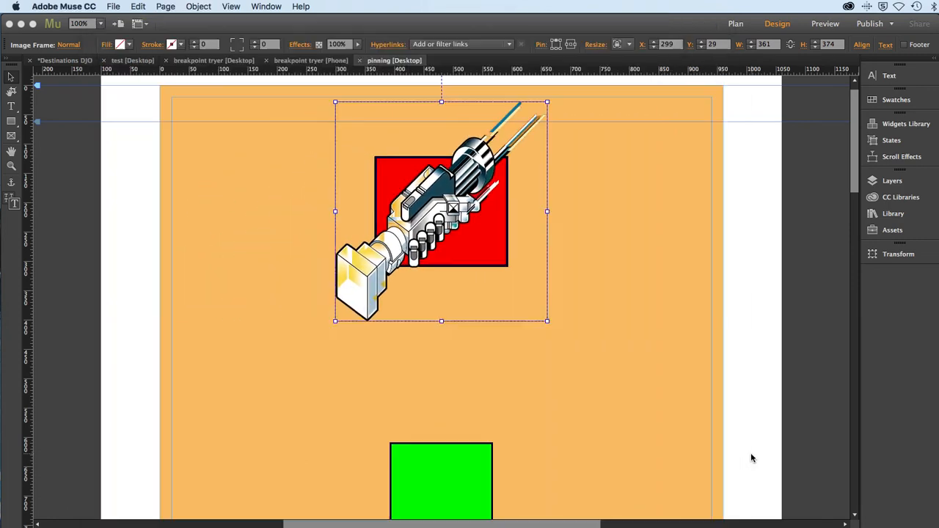
Change the weapon image's pin to the top-right position and test it in a browser preview at narrower and wider window sizes.
click(420, 198)
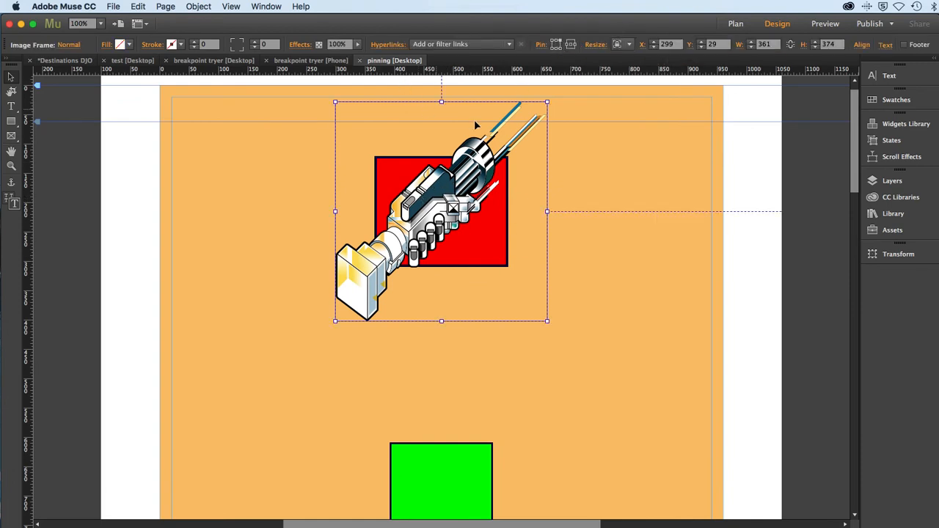
click(110, 6)
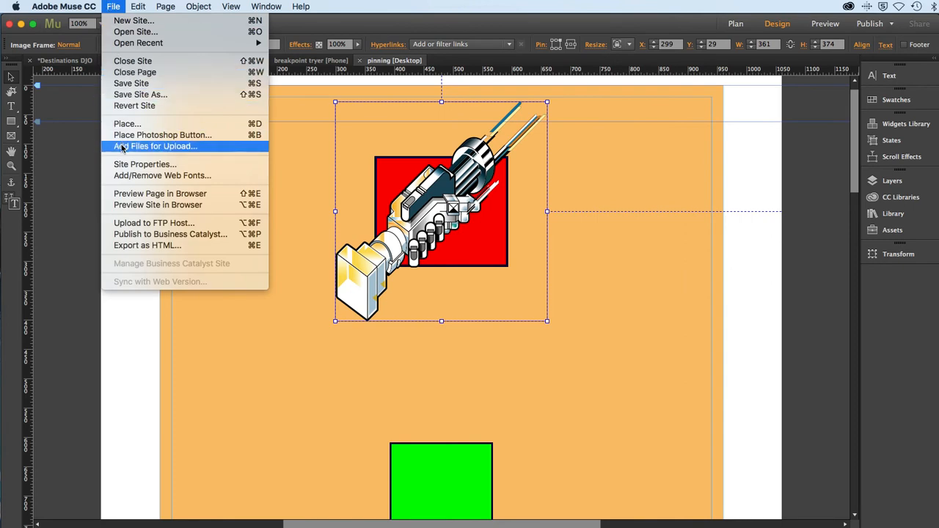
click(119, 194)
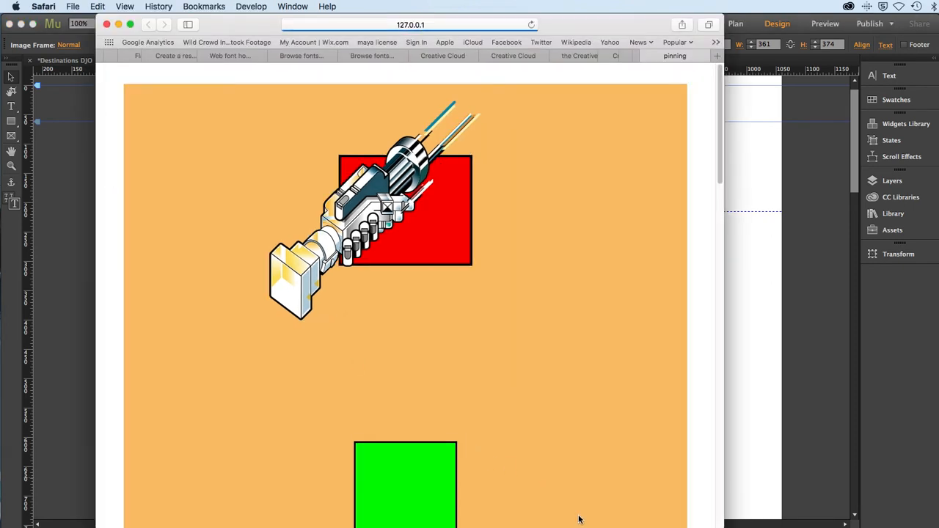
drag(735, 518, 640, 462)
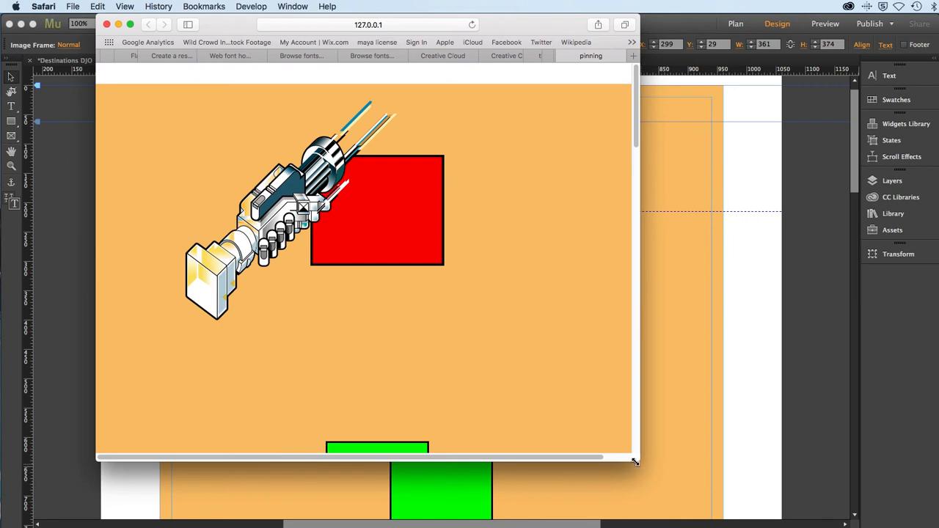
drag(636, 462, 807, 482)
click(834, 441)
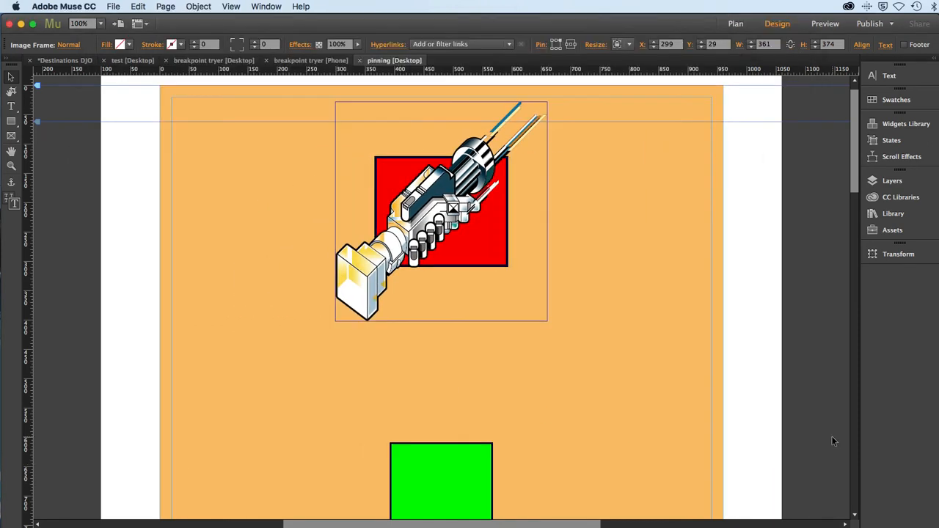
Pin the weapon image to the bottom-left position and check it in a browser preview with a taller window.
click(445, 220)
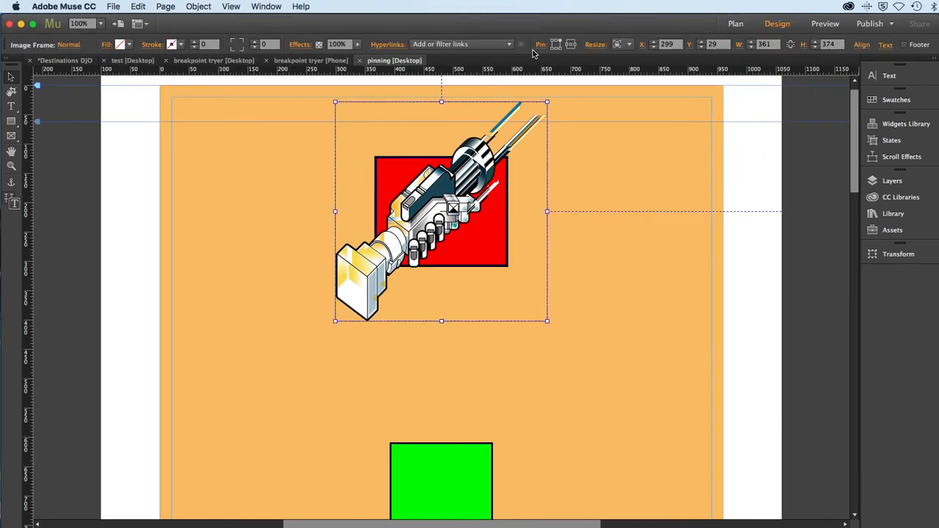
scroll(555, 51, up, 1)
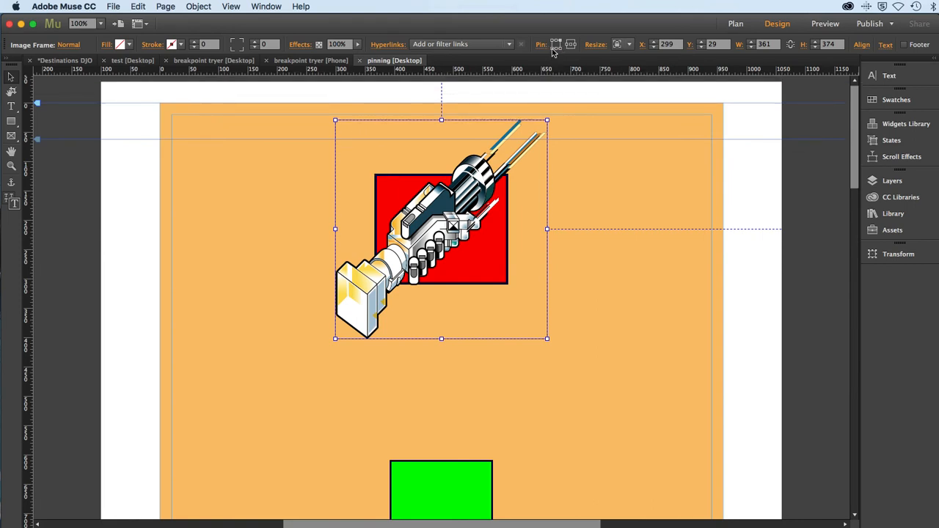
click(552, 48)
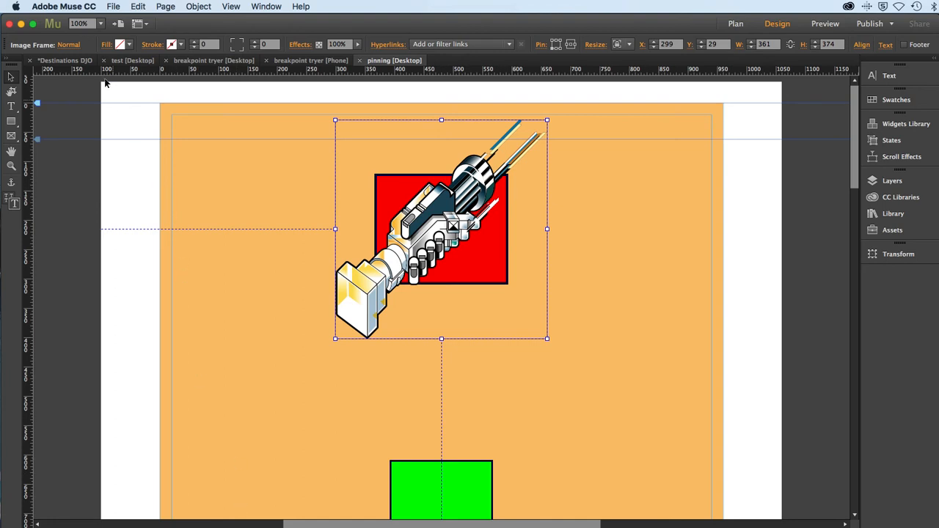
click(113, 7)
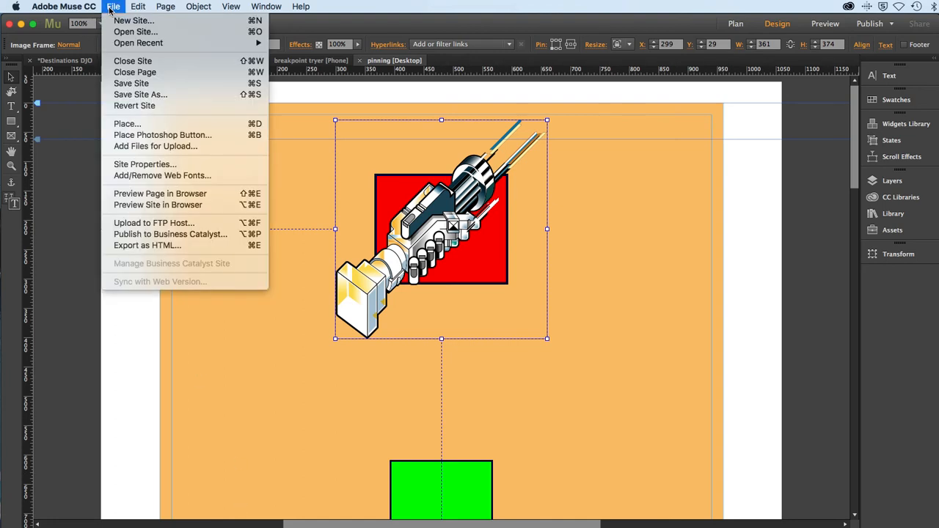
click(119, 194)
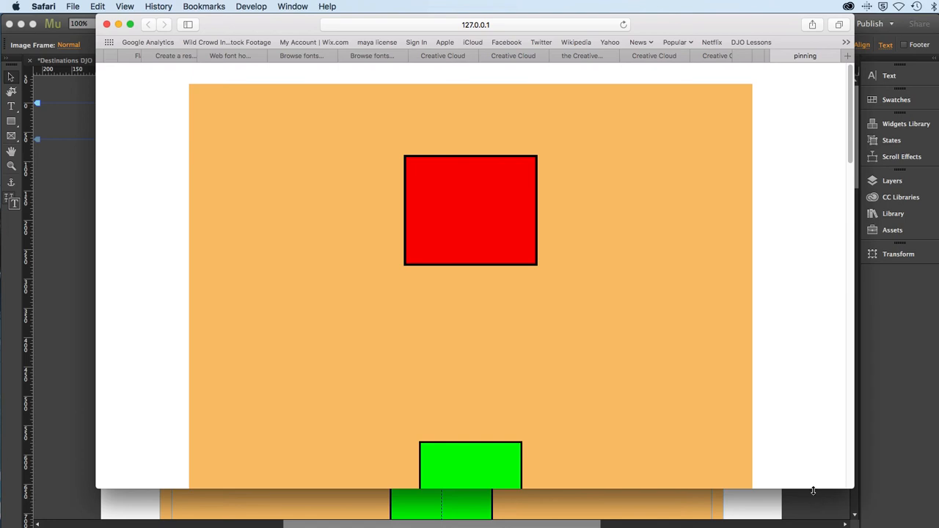
drag(814, 489, 816, 524)
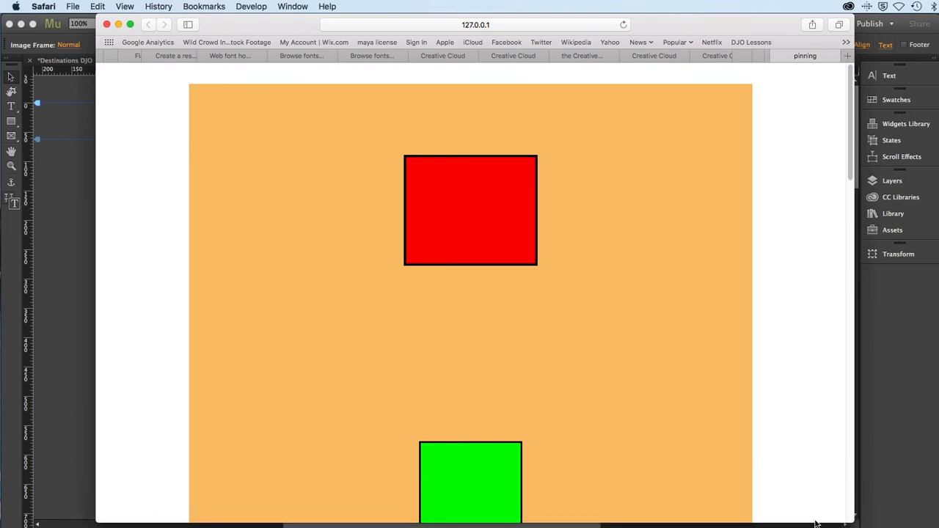
click(71, 260)
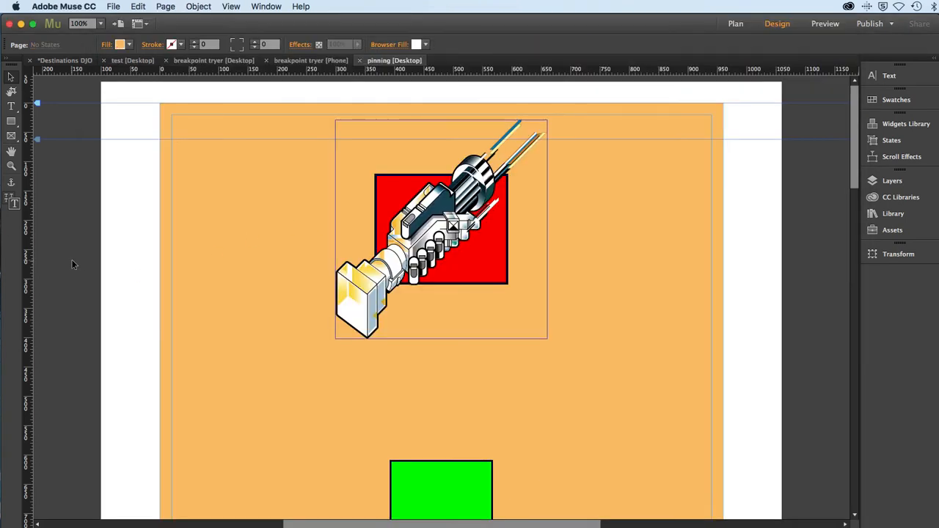
Examine the page's full length down toward its lower end and the pin guides of the weapon image.
drag(855, 160, 859, 460)
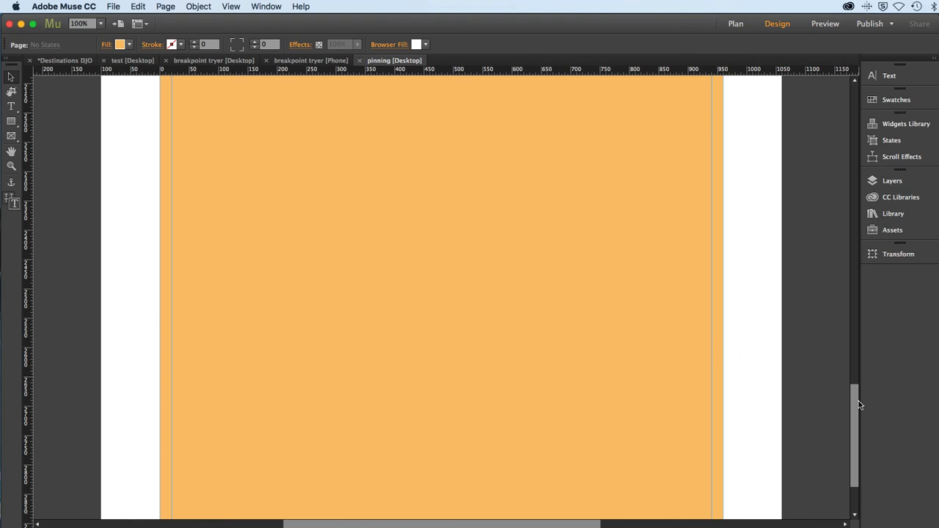
drag(860, 405, 836, 70)
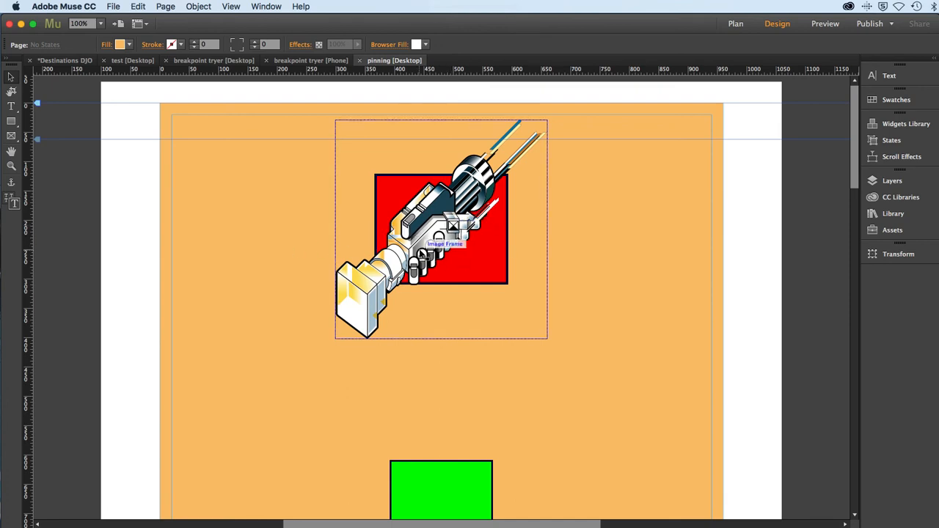
click(423, 249)
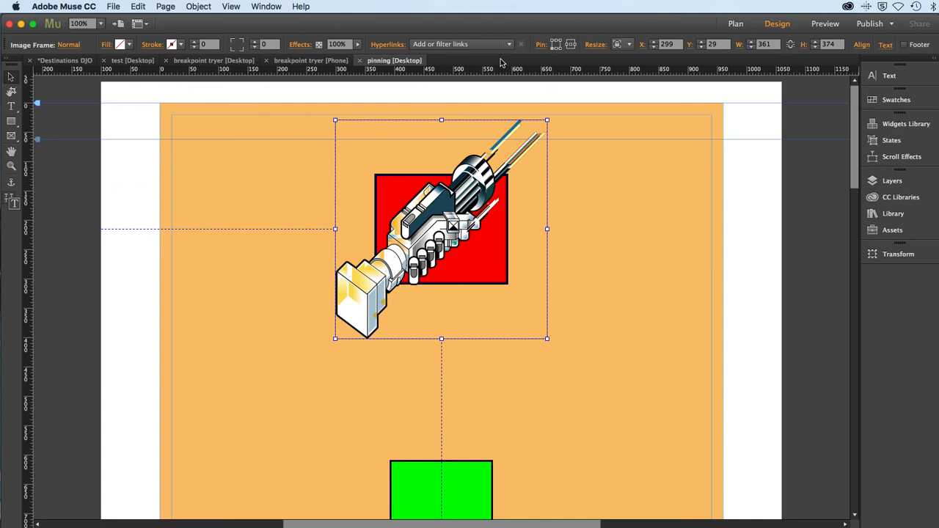
click(160, 184)
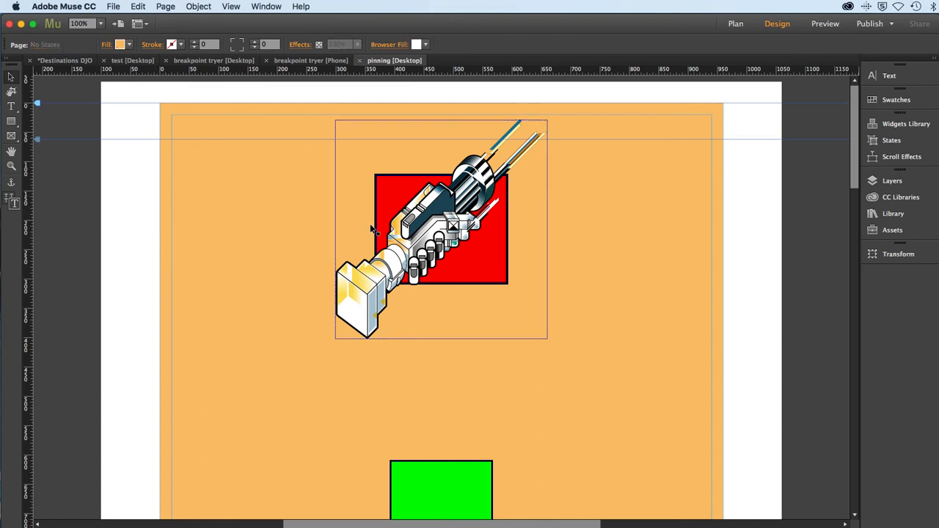
Select the weapon image and set the page's minimum height to 300 in the page properties.
click(433, 233)
click(165, 6)
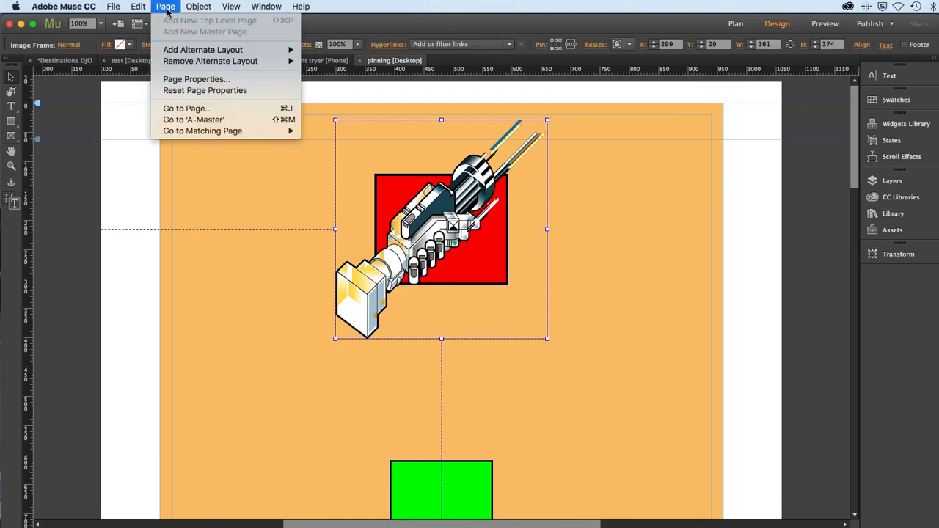
click(169, 80)
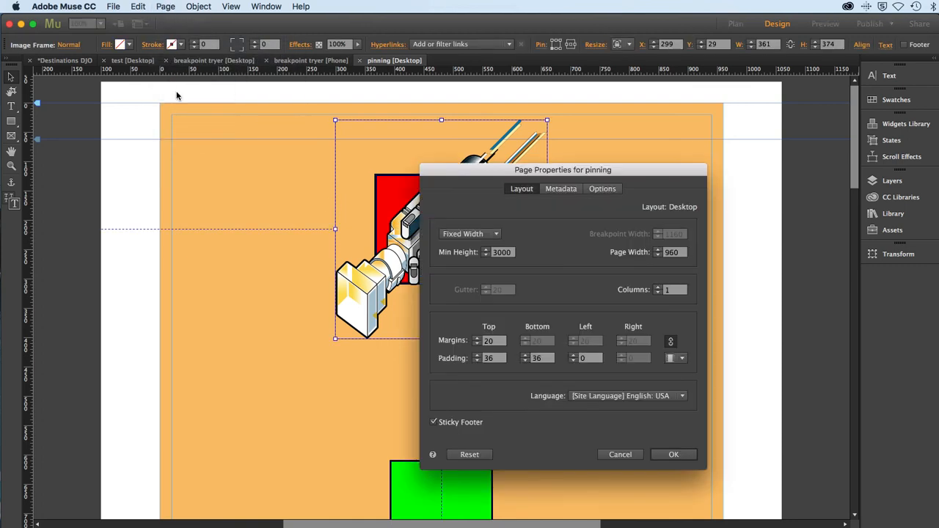
click(501, 253)
drag(502, 253, 446, 255)
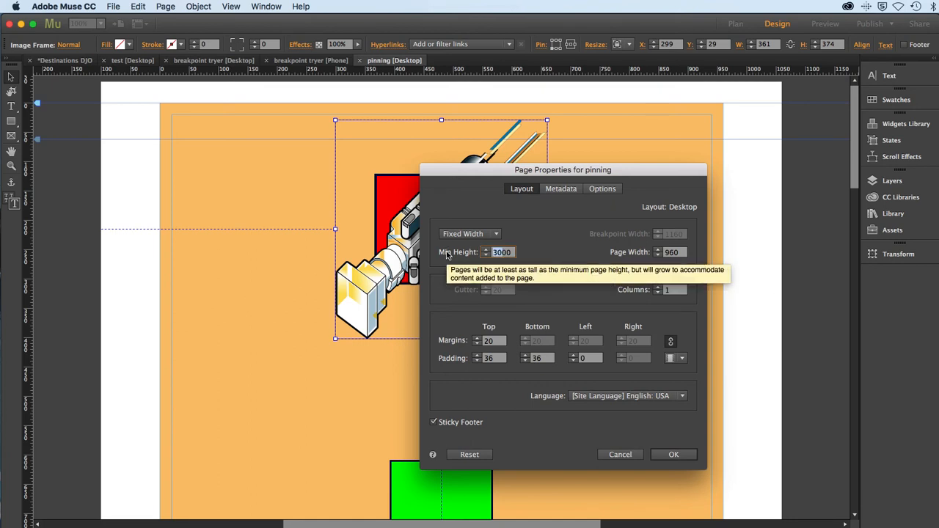
text(3)
click(661, 455)
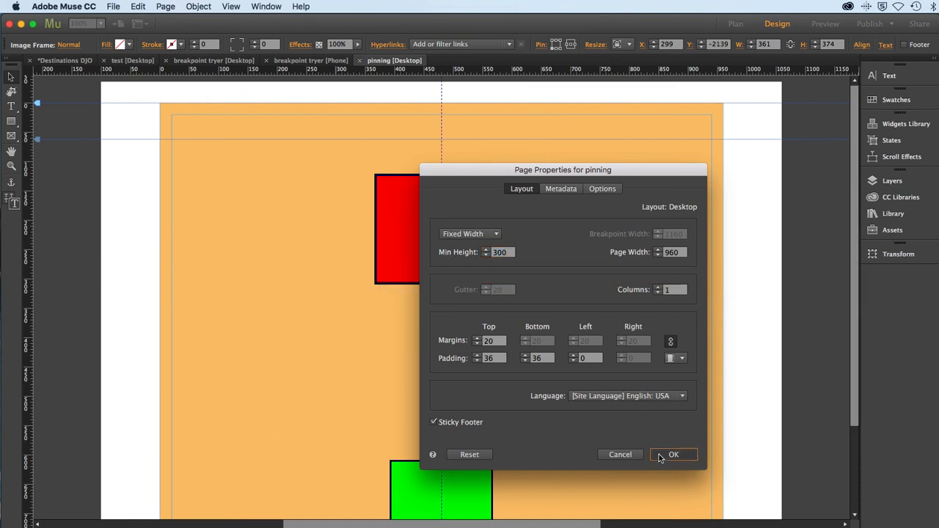
Find the weapon image far above the shortened page and move it down in stages to about X 350, Y -869.
scroll(688, 350, up, 5)
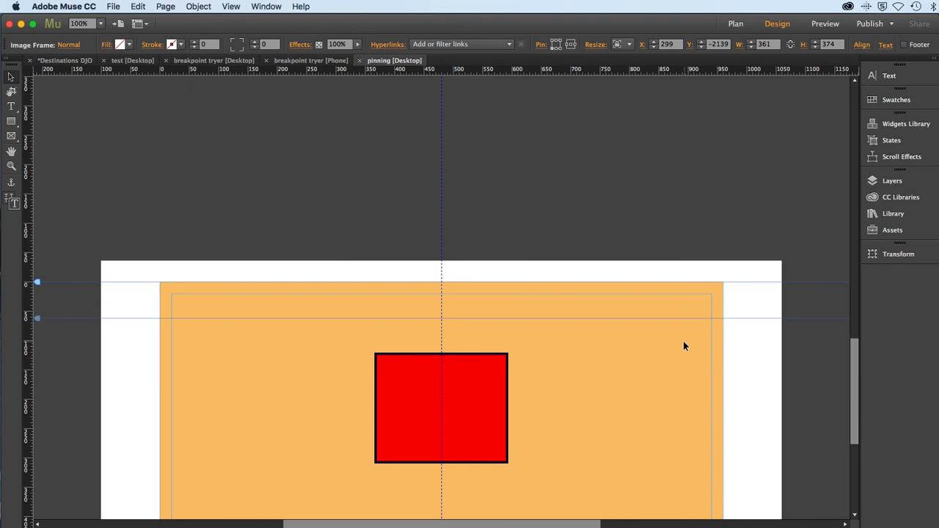
scroll(602, 338, up, 1)
scroll(599, 333, up, 10)
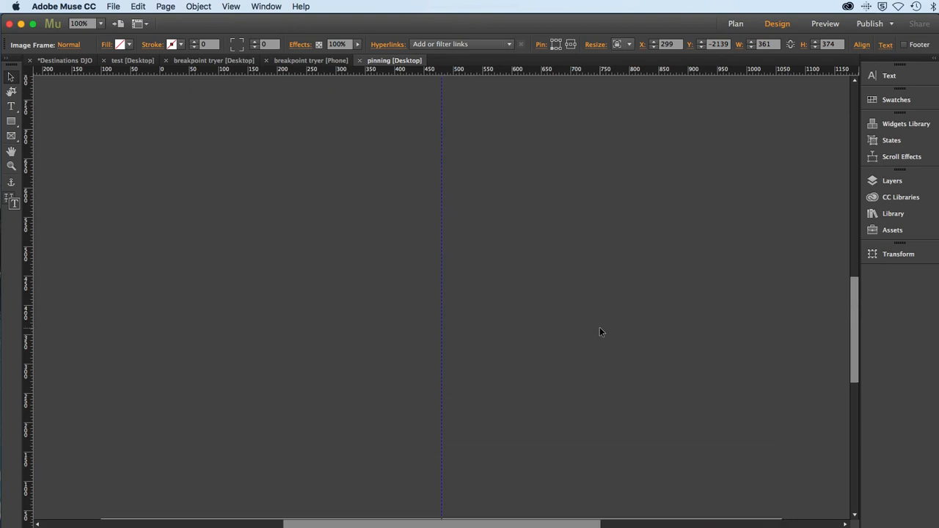
scroll(599, 331, up, 10)
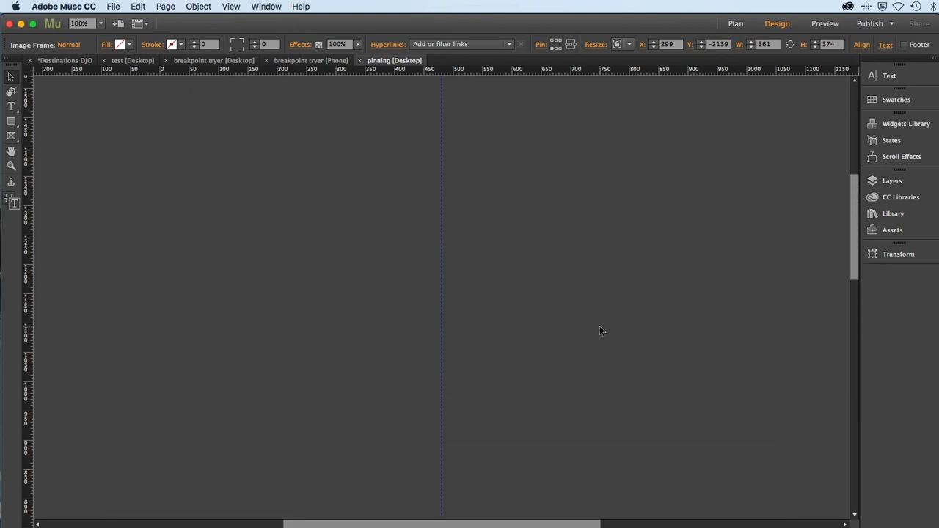
scroll(598, 326, up, 2)
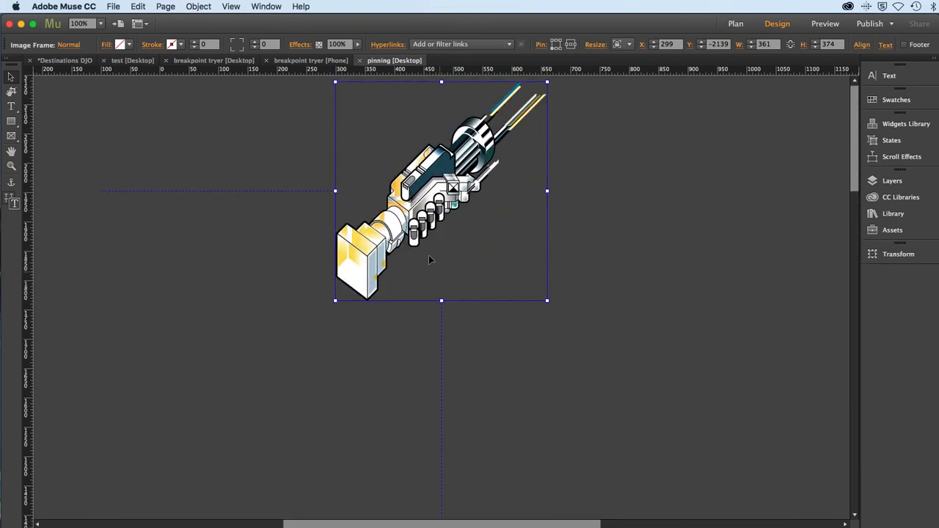
drag(440, 182, 440, 484)
key(super+z)
drag(439, 180, 423, 438)
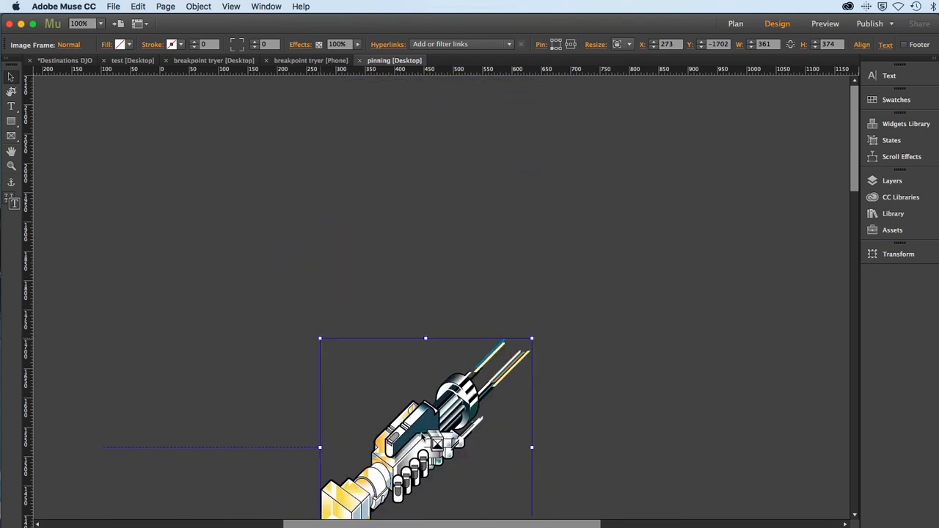
scroll(502, 265, down, 5)
drag(431, 228, 459, 447)
scroll(424, 252, down, 5)
drag(442, 283, 438, 428)
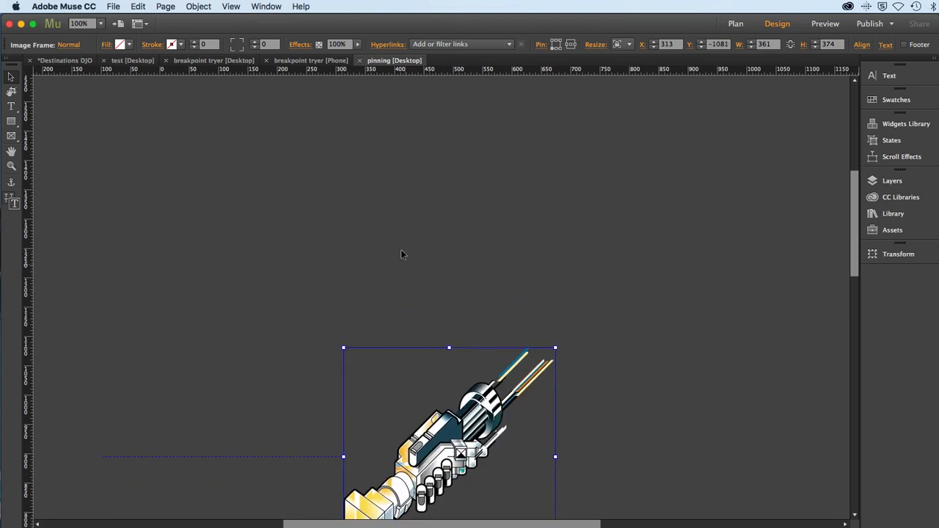
scroll(401, 250, down, 6)
scroll(401, 248, down, 1)
drag(411, 249, 435, 373)
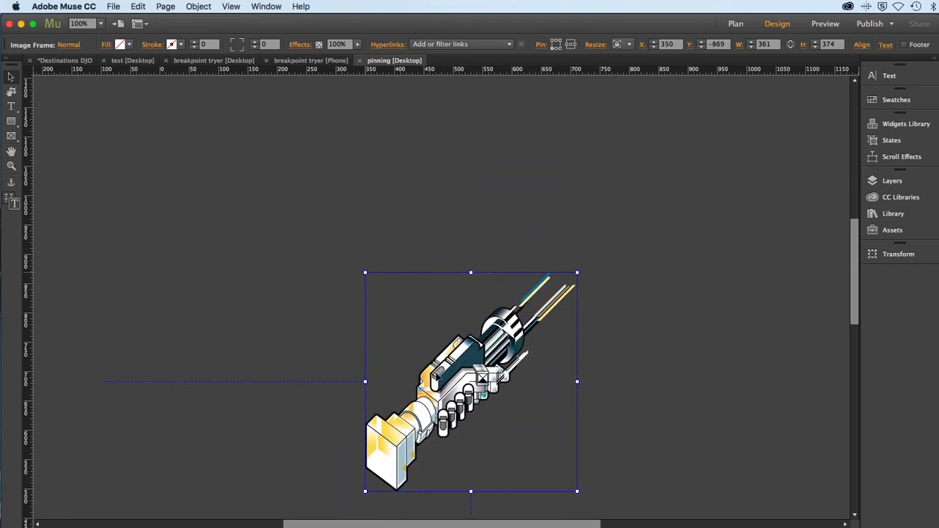
Move the weapon image the rest of the way down onto the page, over the red square at about X 329, Y 29.
scroll(439, 220, down, 5)
scroll(438, 221, down, 4)
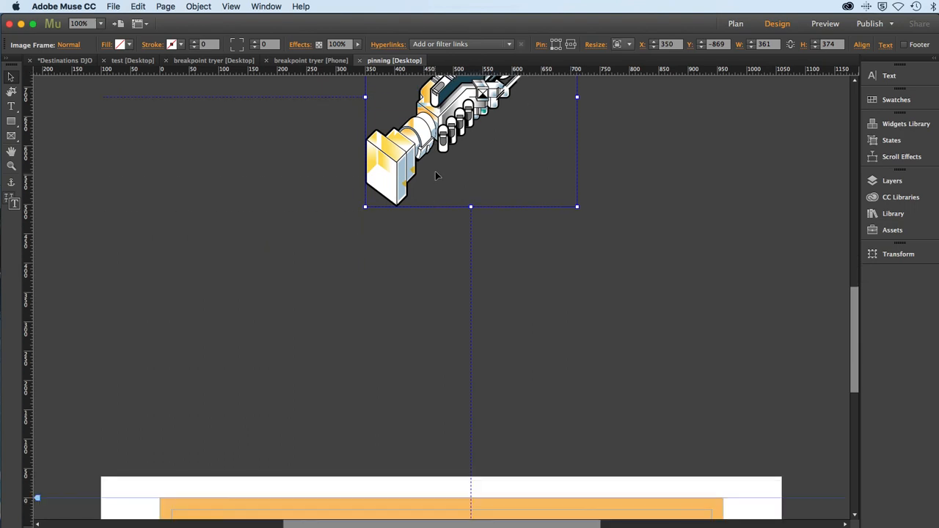
drag(431, 187, 408, 389)
scroll(380, 195, down, 2)
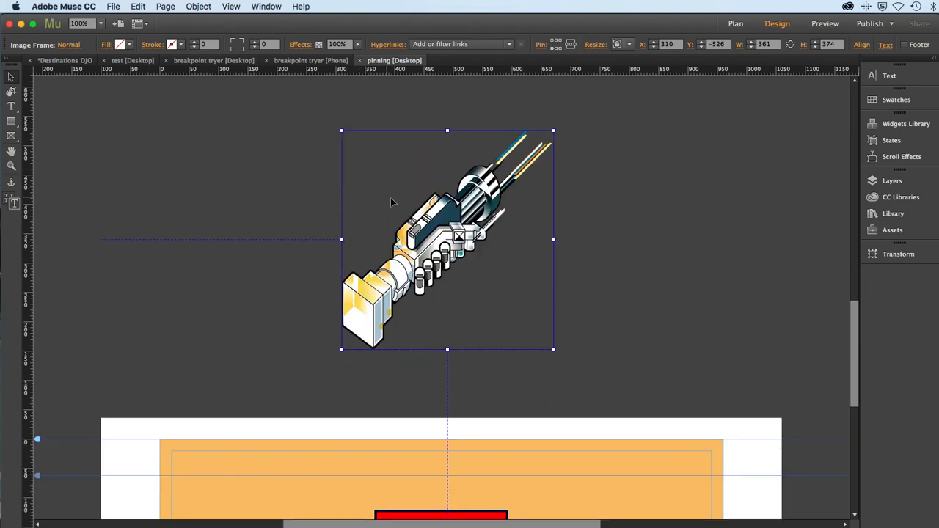
drag(433, 216, 426, 313)
scroll(370, 215, down, 3)
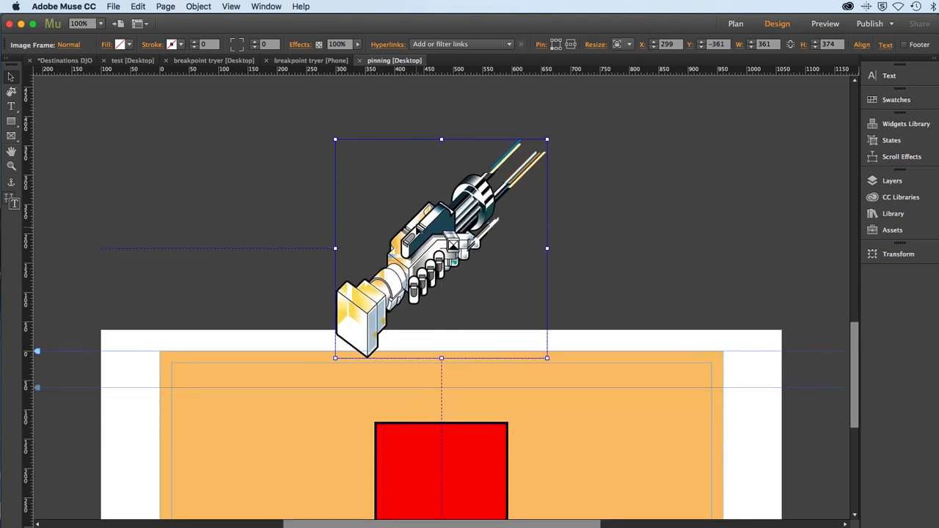
drag(368, 216, 369, 406)
scroll(356, 243, down, 2)
scroll(356, 243, down, 6)
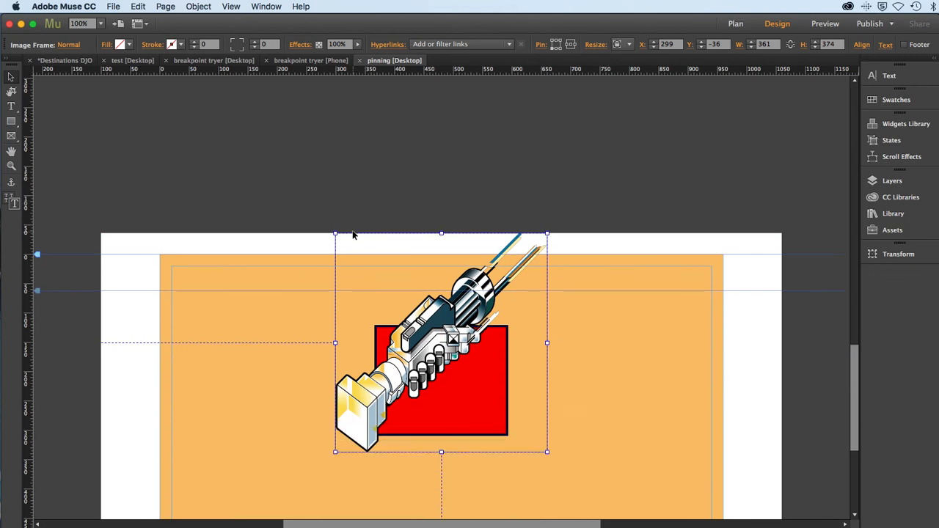
drag(343, 215, 352, 261)
scroll(308, 216, down, 1)
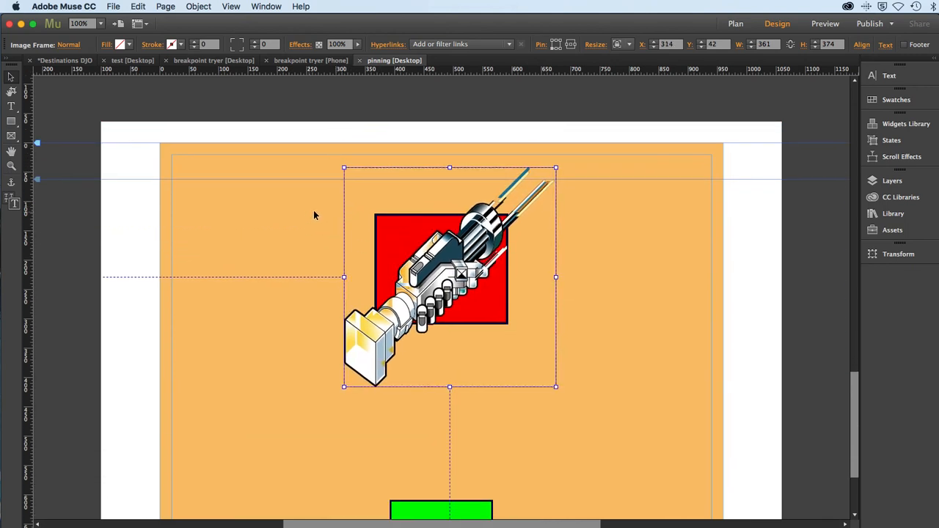
drag(434, 263, 443, 255)
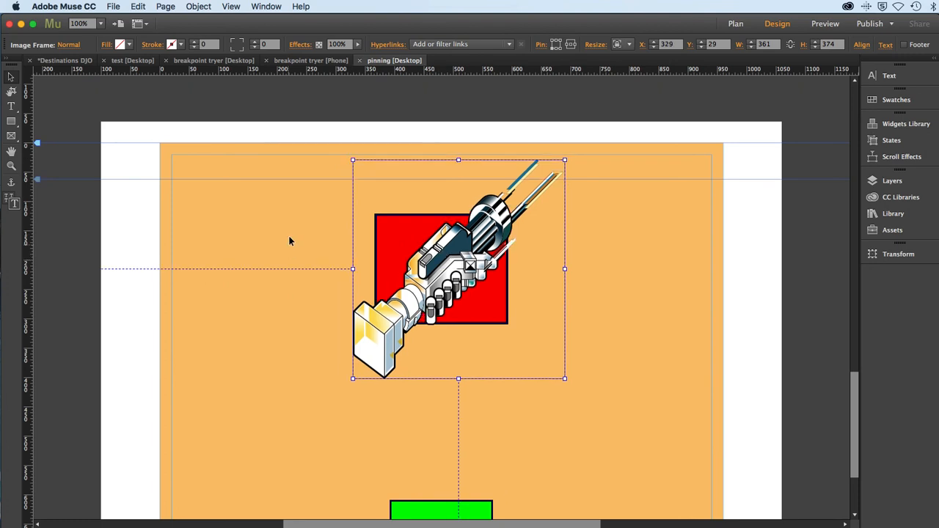
Preview the page in the browser to check where the bottom-pinned weapon image sits.
scroll(275, 223, down, 2)
scroll(358, 318, down, 1)
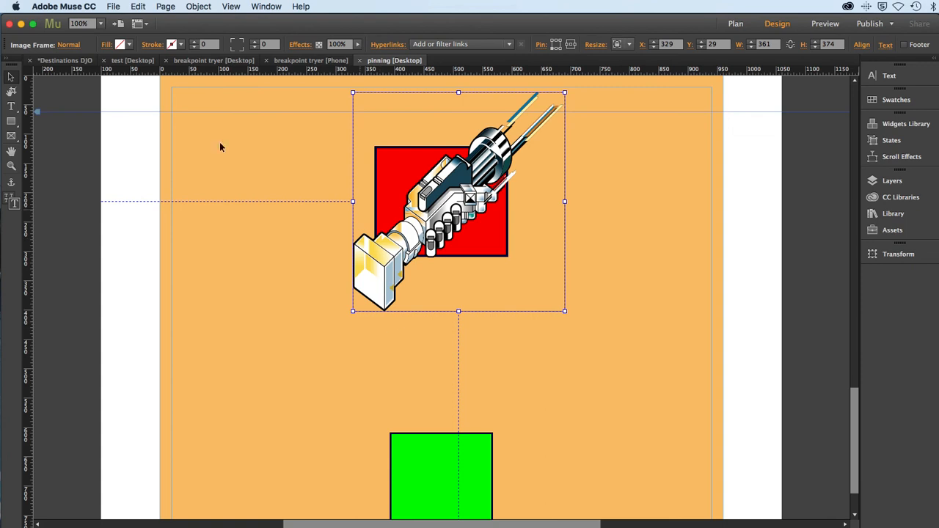
click(114, 6)
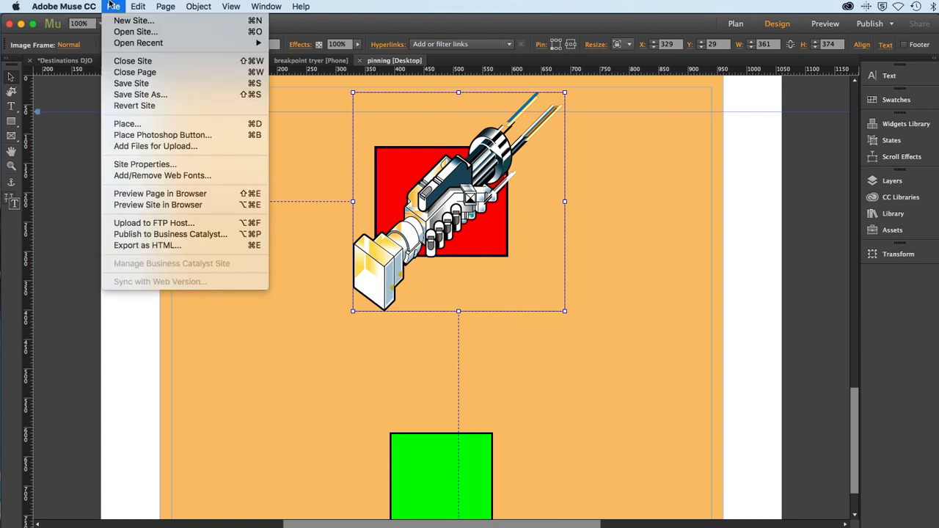
click(147, 194)
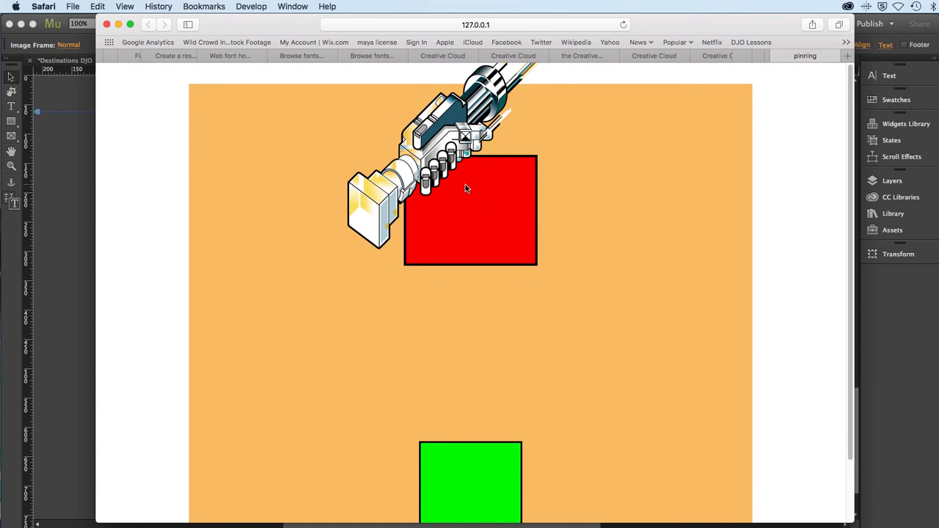
Back in Adobe Muse, move the weapon image down to about X 310, Y 170 and preview the page in the browser again.
click(74, 233)
drag(457, 219, 445, 302)
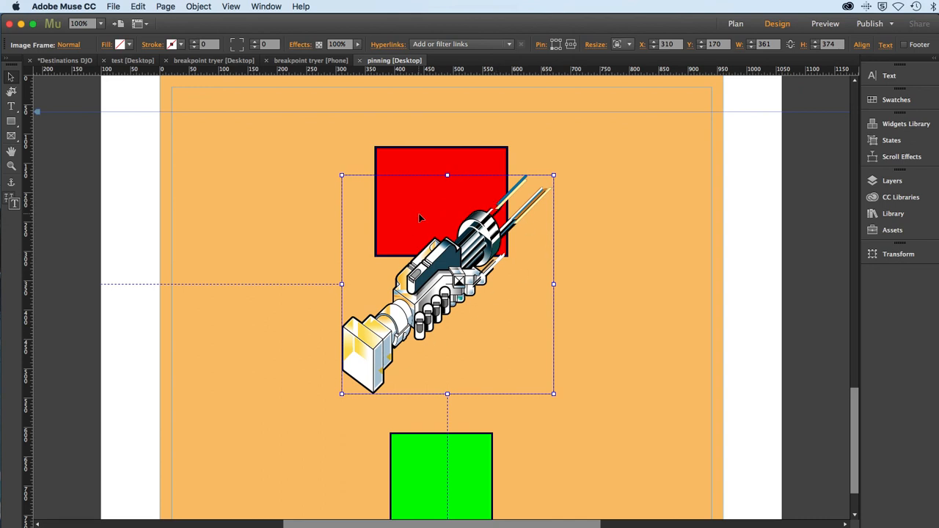
click(113, 6)
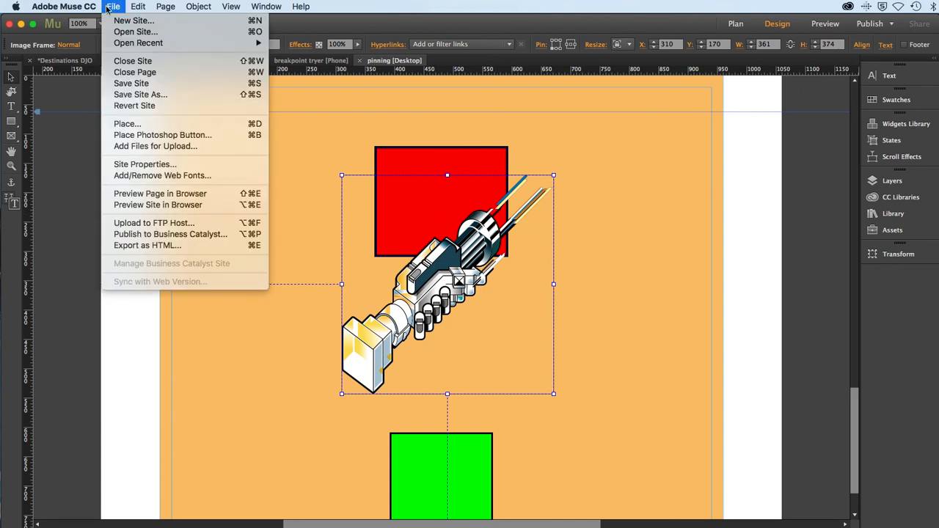
click(142, 194)
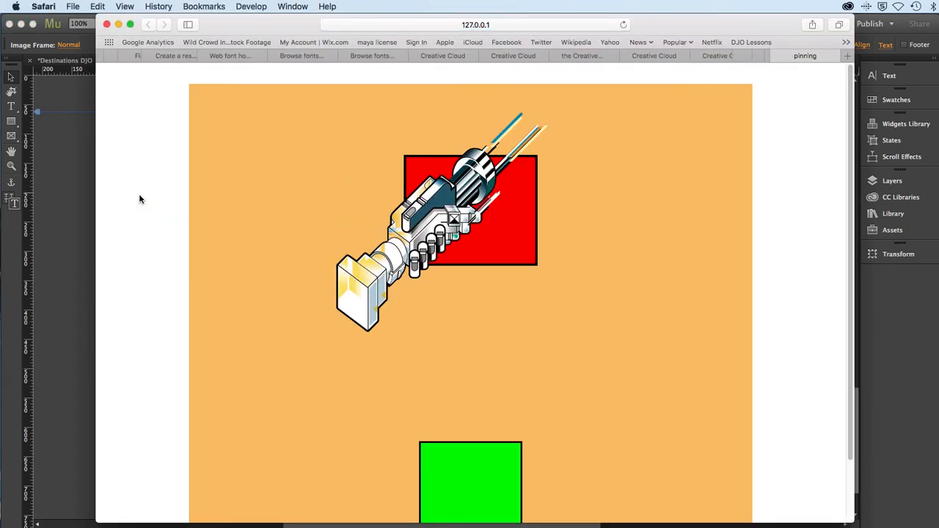
Test the bottom-left pin in the browser preview by scrolling the page and resizing the window's width and height.
scroll(657, 223, down, 2)
scroll(660, 224, up, 2)
scroll(659, 224, down, 2)
scroll(659, 224, up, 2)
drag(854, 523, 812, 527)
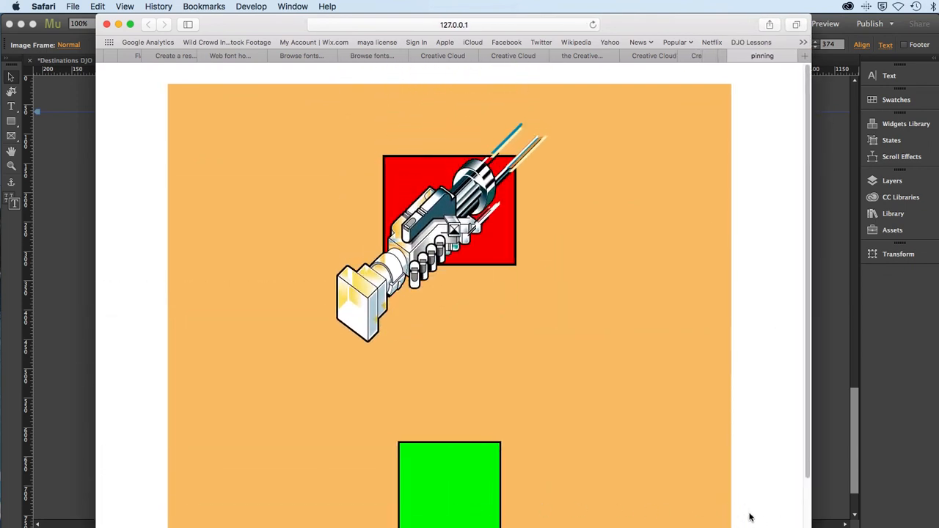
drag(809, 526, 823, 516)
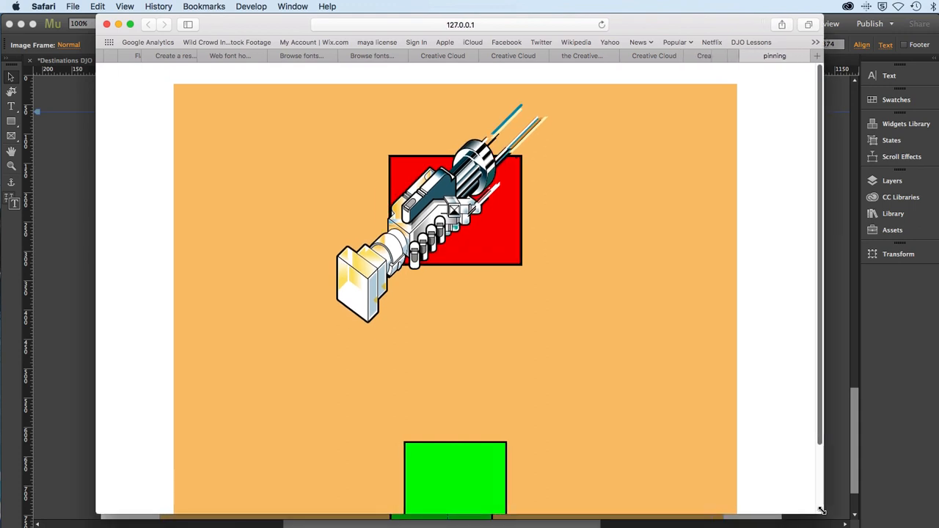
Return to Adobe Muse and move the weapon image up over the red square to about X 322, Y 12.
click(72, 173)
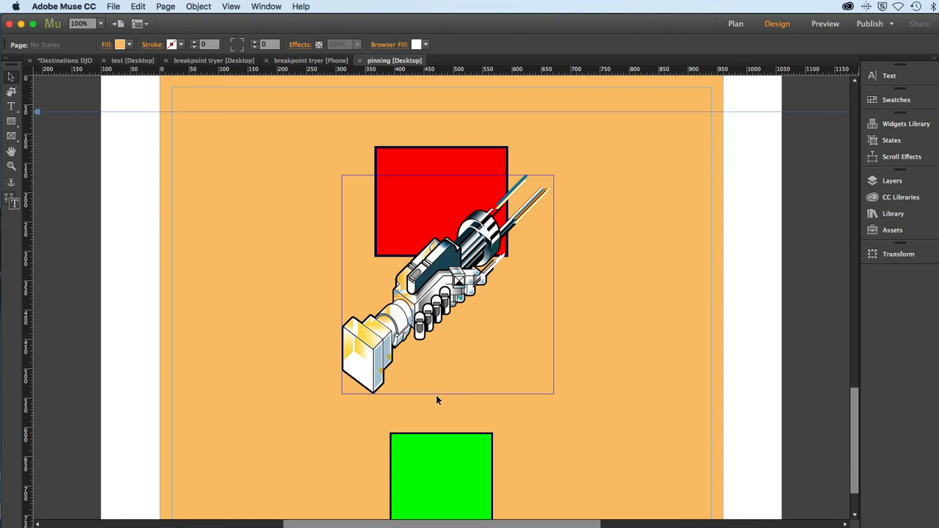
click(431, 283)
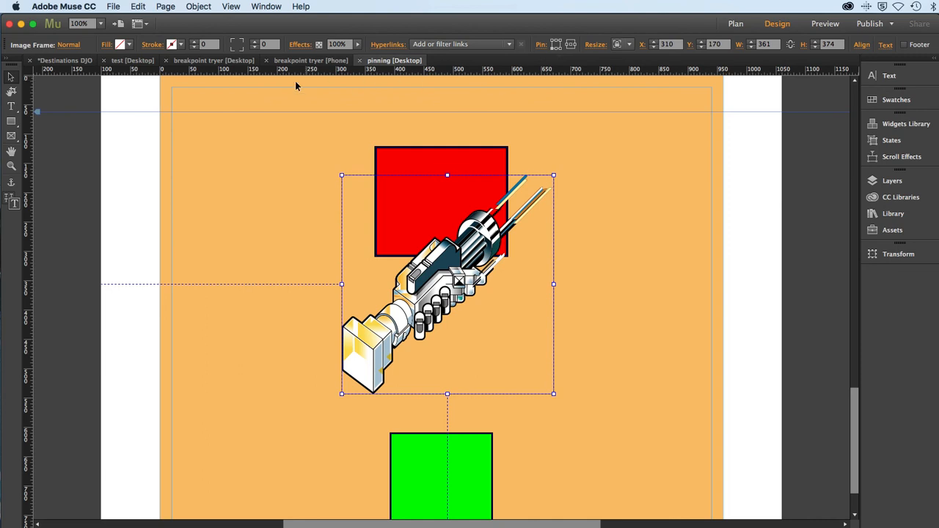
click(142, 185)
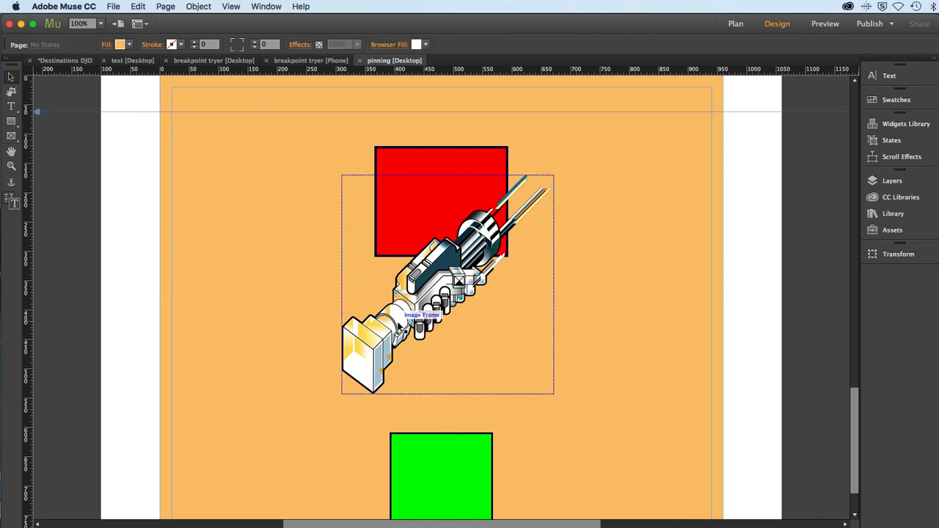
click(400, 327)
drag(400, 328, 407, 235)
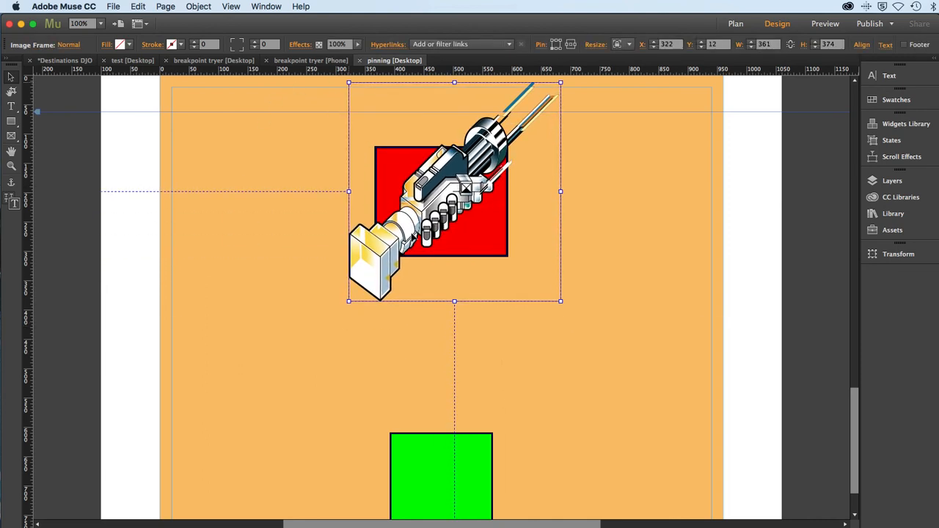